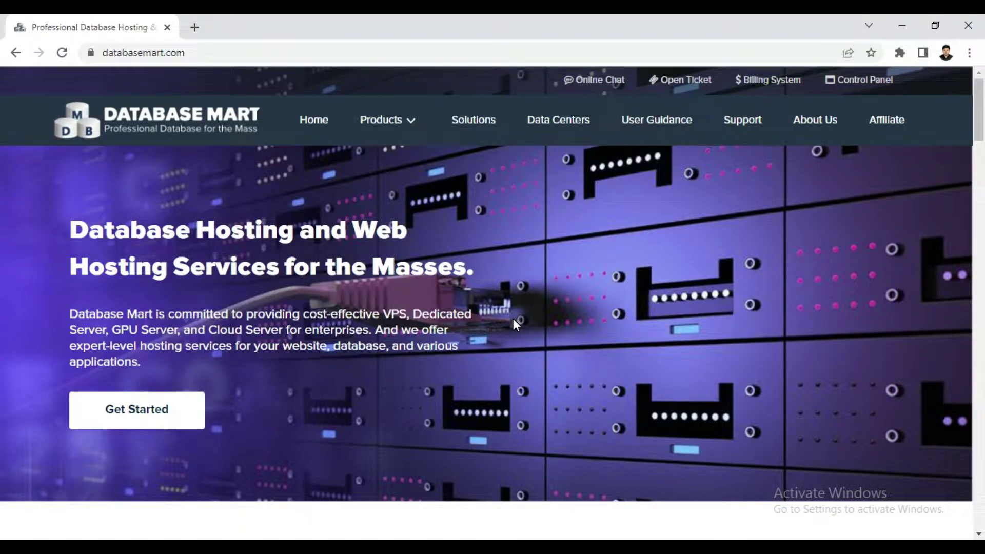
Order the Express GPU Server with the Nvidia Quadro P600 from the GPU Server Hosting plans.
{"action": "mouse_move", "coordinate": [387, 140]}
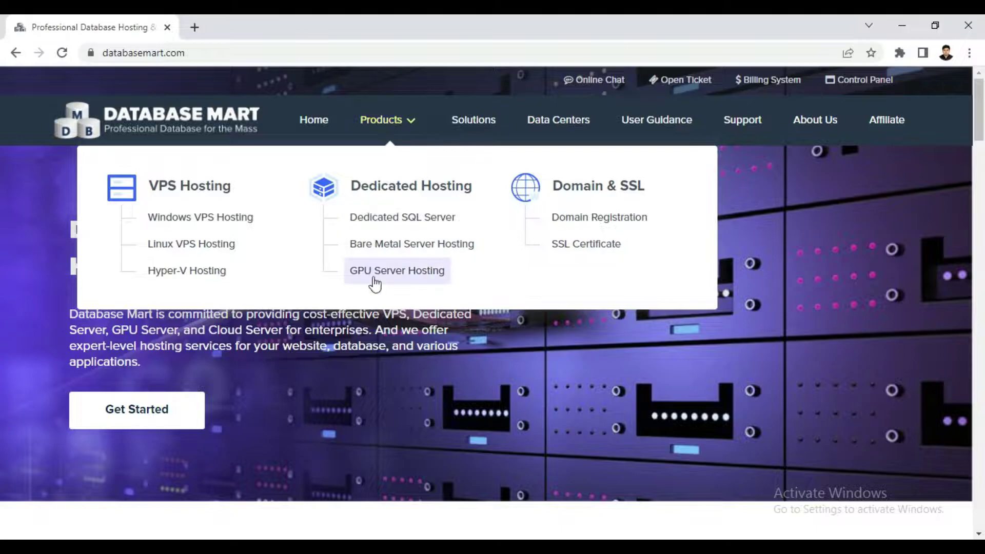
{"action": "left_click", "coordinate": [375, 279]}
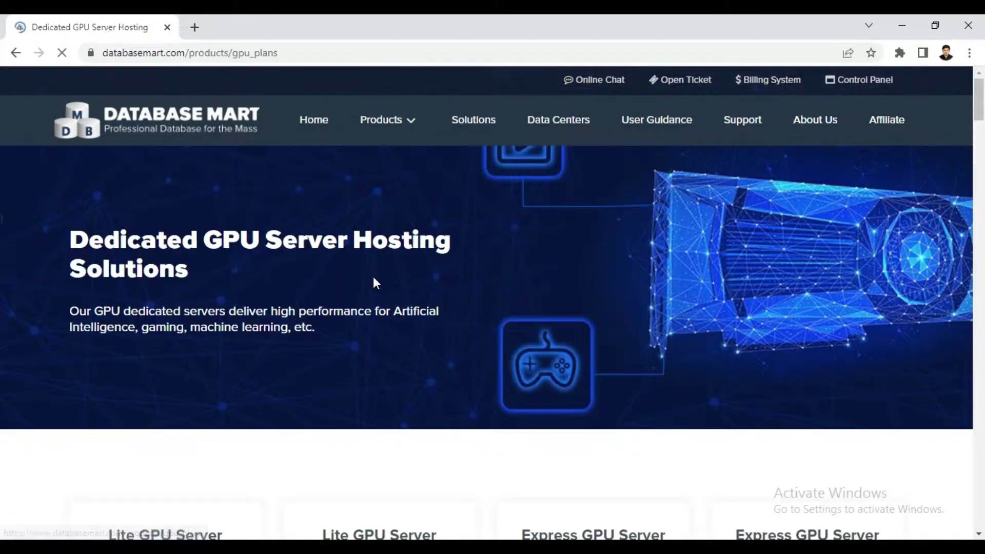
{"action": "scroll", "coordinate": [374, 281], "scroll_direction": "down", "scroll_amount": 6}
{"action": "scroll", "coordinate": [566, 193], "scroll_direction": "down", "scroll_amount": 1}
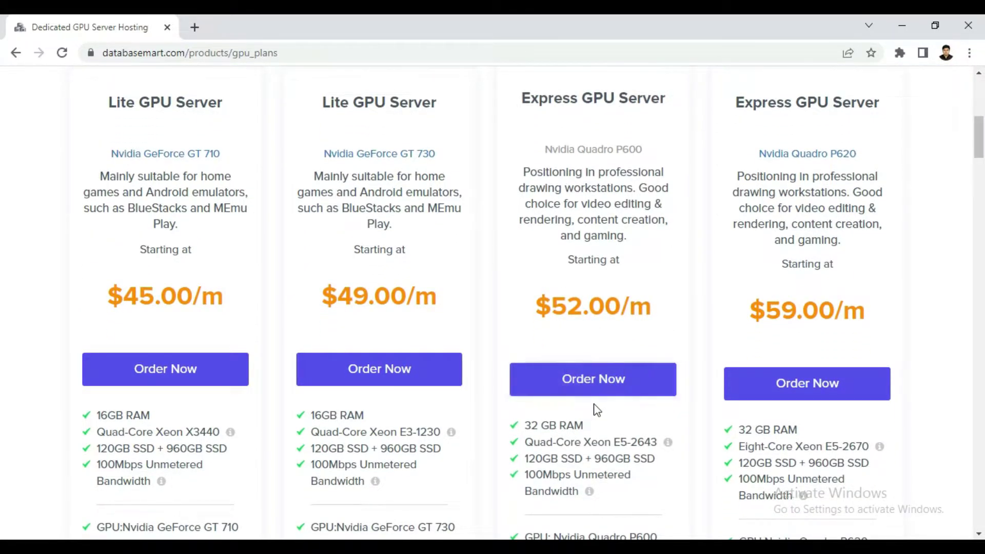
{"action": "left_click", "coordinate": [594, 386]}
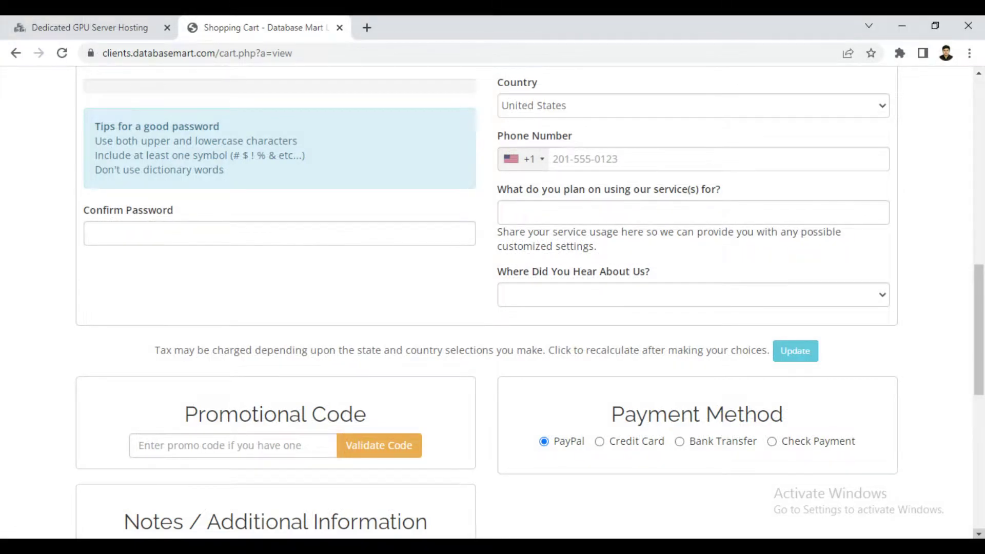
Enter the promotional code 10%_affiliate_off for the P600 server order.
{"action": "type", "text": "10%_affiliate_off"}
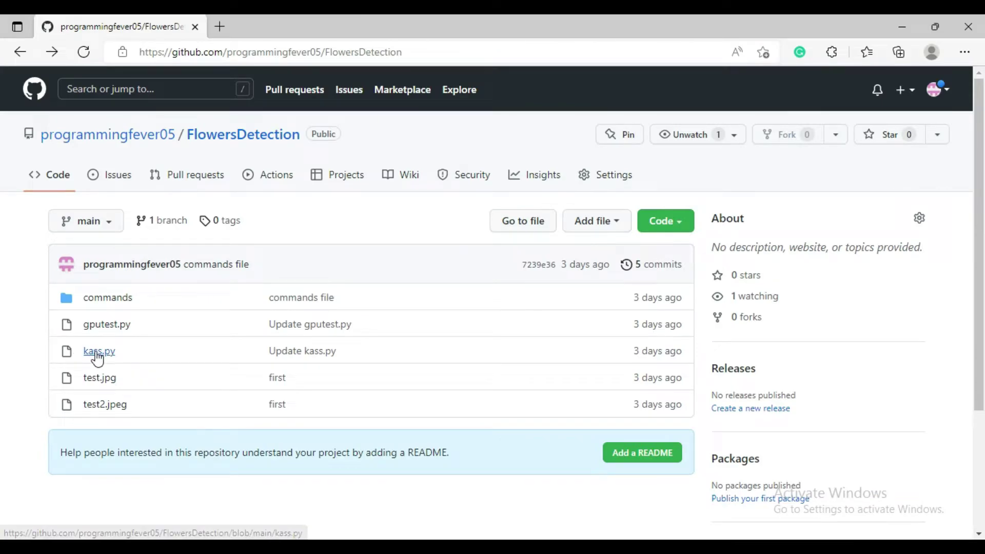
Open kass.py and scroll through its training code.
{"action": "left_click", "coordinate": [95, 352]}
{"action": "scroll", "coordinate": [71, 362], "scroll_direction": "down", "scroll_amount": 5}
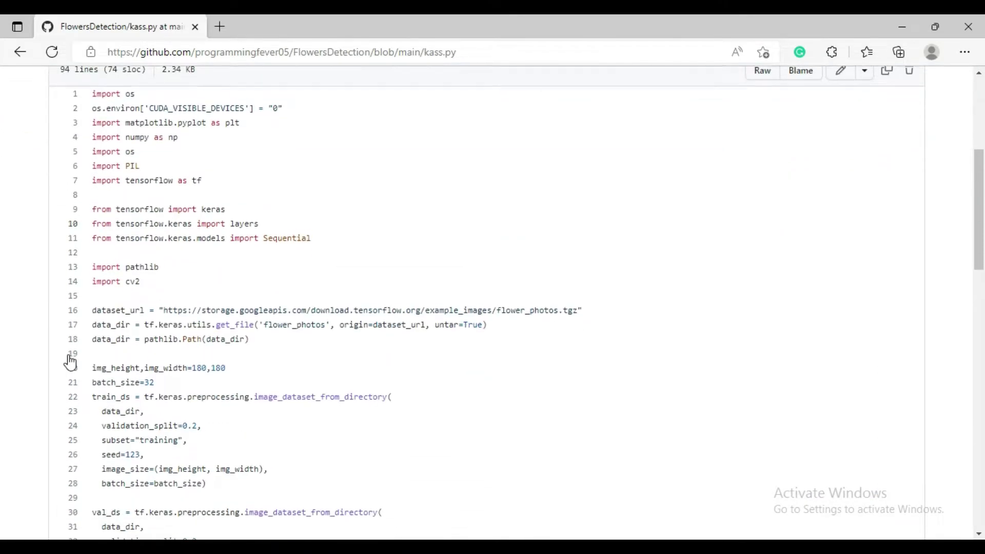
{"action": "scroll", "coordinate": [70, 362], "scroll_direction": "down", "scroll_amount": 1}
{"action": "scroll", "coordinate": [70, 362], "scroll_direction": "down", "scroll_amount": 1}
{"action": "scroll", "coordinate": [70, 363], "scroll_direction": "up", "scroll_amount": 5}
Go back to the FlowersDetection repository and copy its URL from the address bar.
{"action": "left_click", "coordinate": [19, 51]}
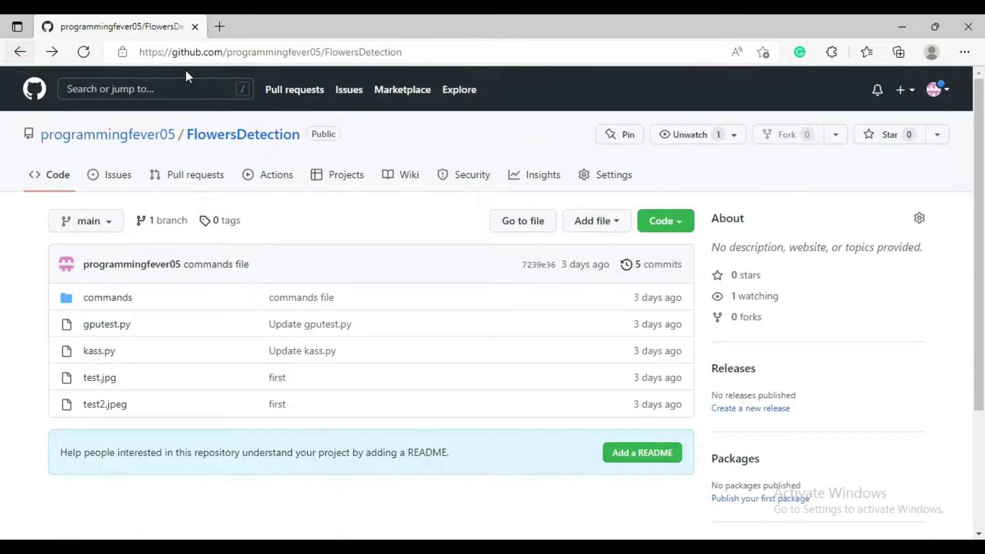
{"action": "left_click", "coordinate": [423, 52]}
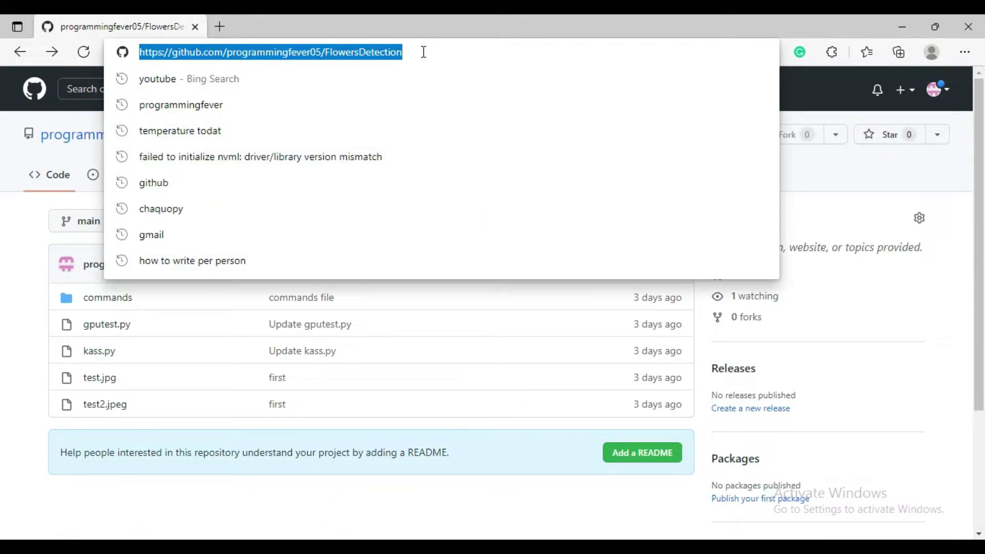
{"action": "left_click", "coordinate": [20, 333]}
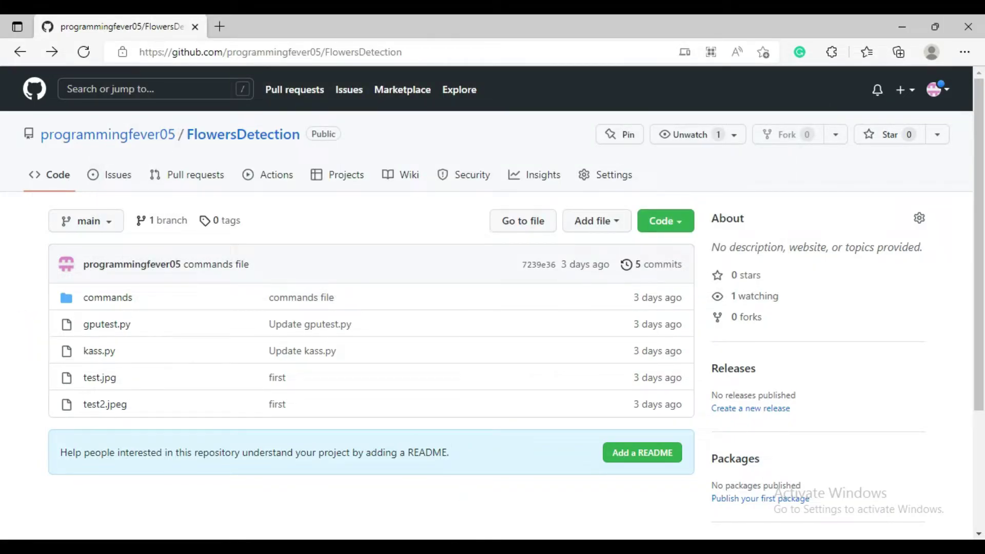
In the server terminal, run git clone with the FlowersDetection repository URL.
{"action": "key", "text": "alt+Tab"}
{"action": "type", "text": "git clone https://github.com/programmingfever05/FlowersDetection"}
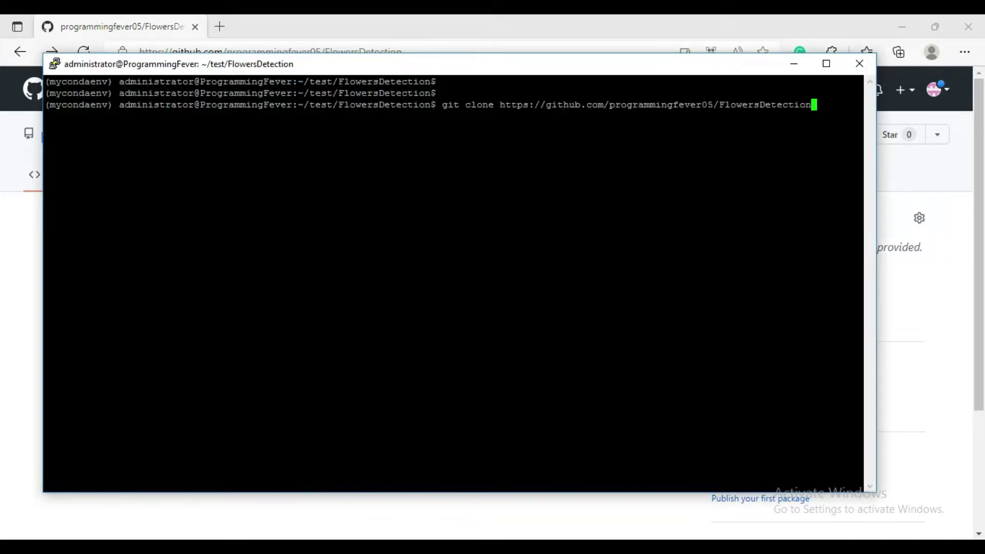
{"action": "key", "text": "Return"}
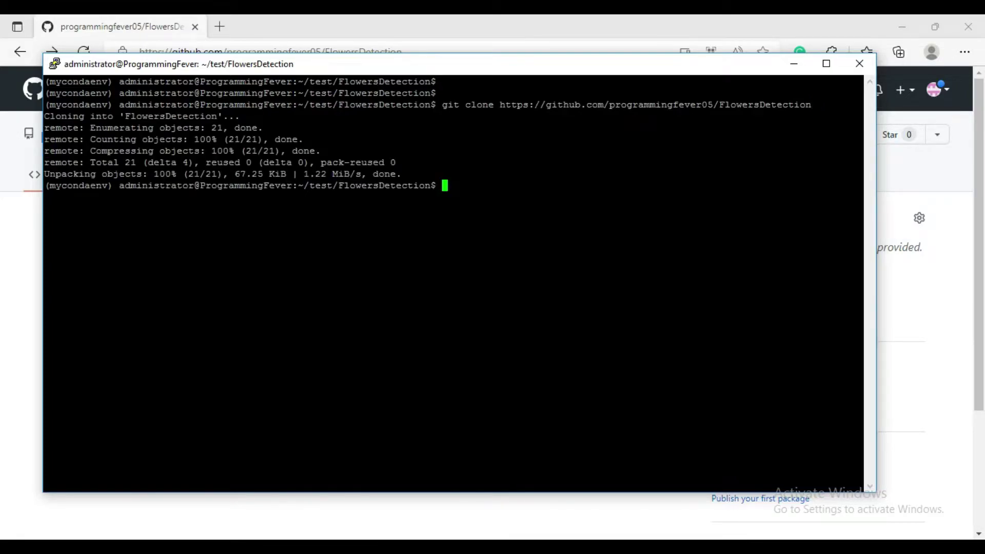
Change into the FlowersDetection folder and list its files with ls.
{"action": "type", "text": "cd F"}
{"action": "key", "text": "Tab"}
{"action": "key", "text": "Return"}
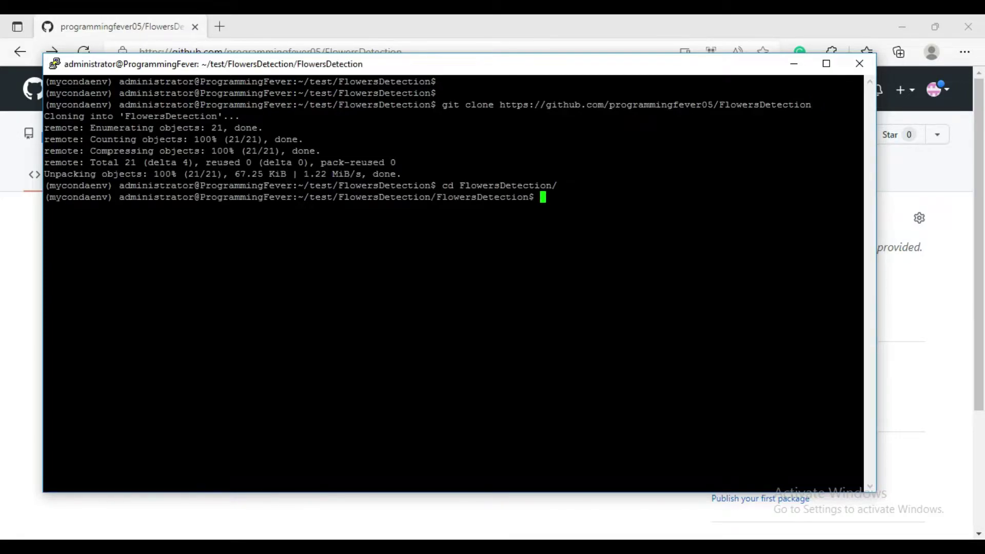
{"action": "type", "text": "ls"}
{"action": "key", "text": "Return"}
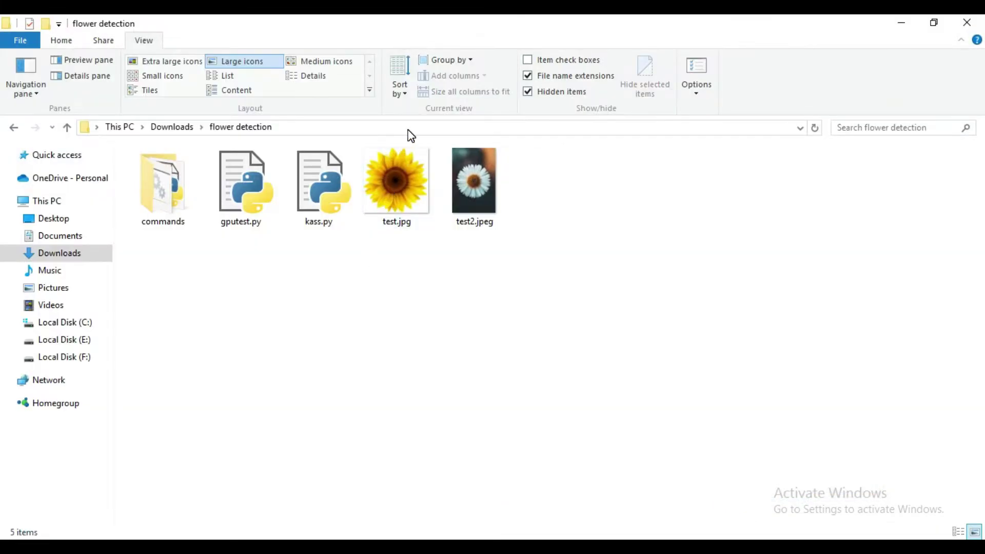
Open cmd from the flower detection folder's address bar and run python kass.py locally.
{"action": "left_click", "coordinate": [409, 129]}
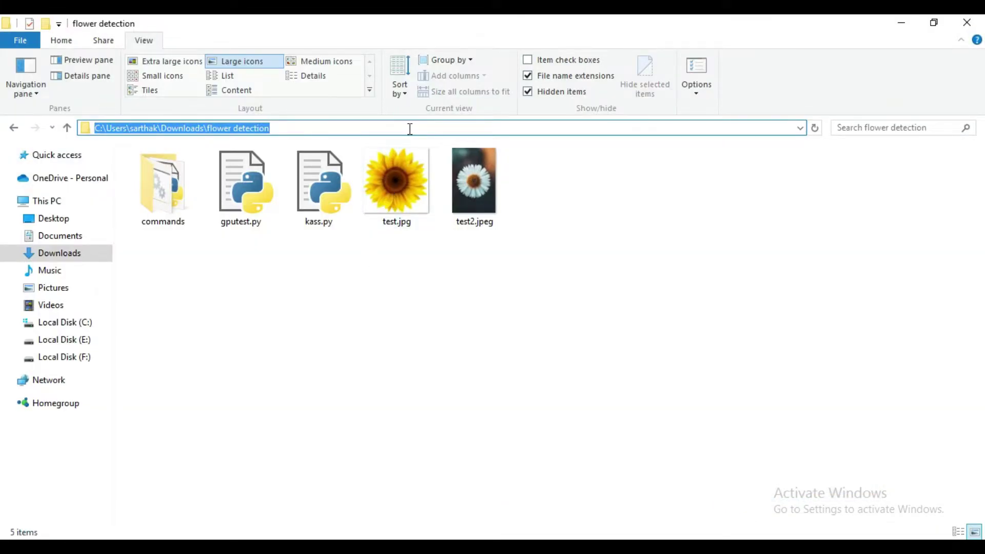
{"action": "key", "text": "Escape"}
{"action": "left_click", "coordinate": [582, 134]}
{"action": "type", "text": "cmd"}
{"action": "key", "text": "Return"}
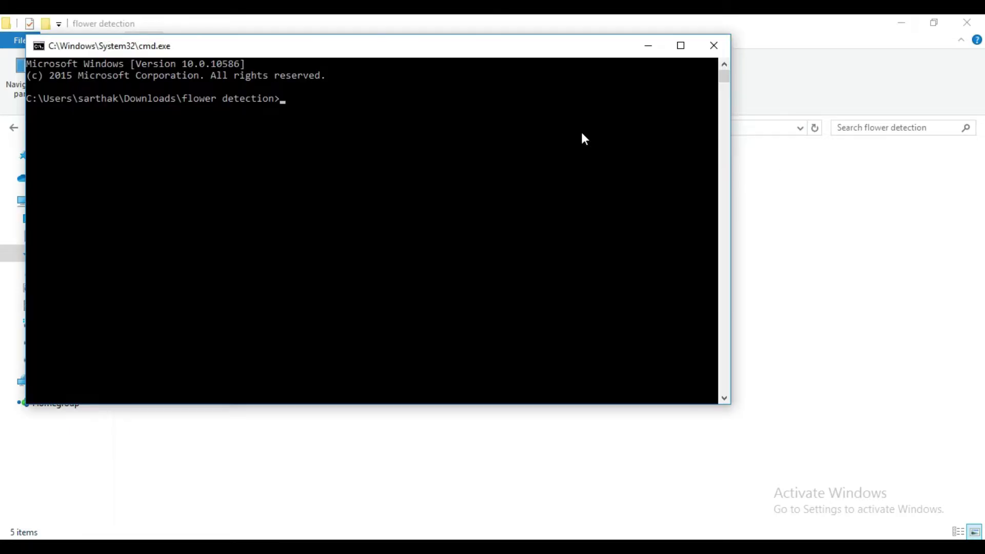
{"action": "type", "text": "python kass.py"}
{"action": "key", "text": "Return"}
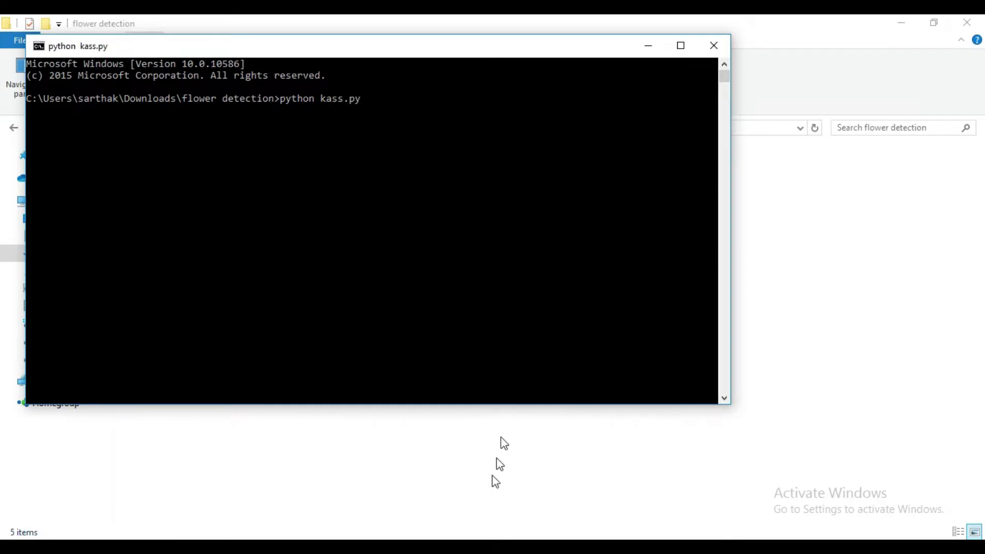
Run python kass.py in the PuTTY server terminal.
{"action": "left_click", "coordinate": [490, 537]}
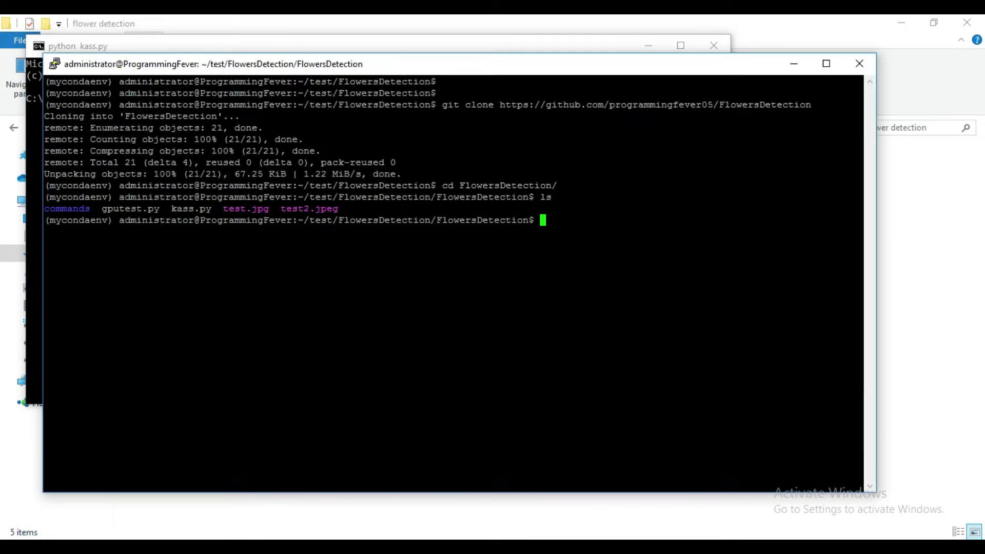
{"action": "type", "text": "python kass.py"}
{"action": "key", "text": "Return"}
Move and shrink the PuTTY window beside the local cmd window to compare both training runs.
{"action": "left_click_drag", "start_coordinate": [428, 72], "coordinate": [512, 107]}
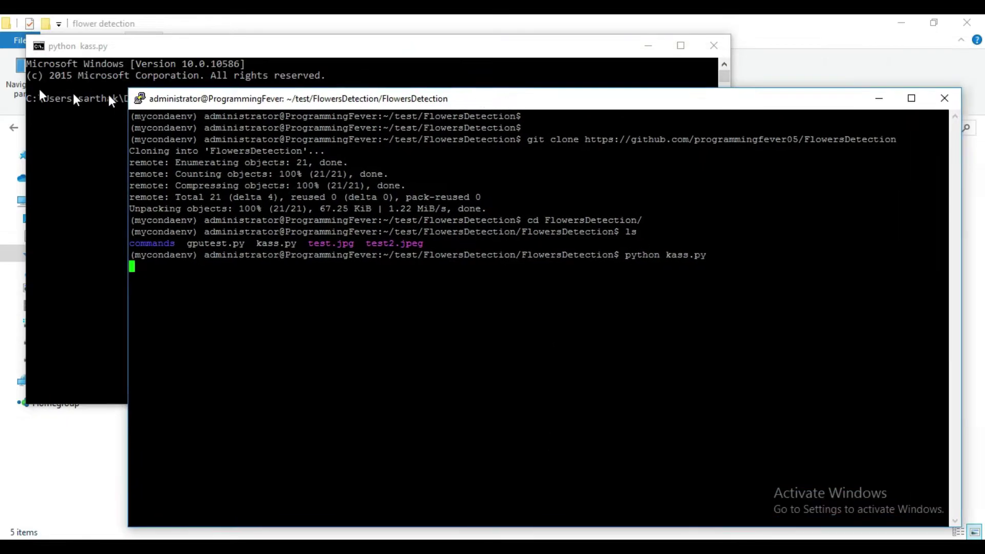
{"action": "left_click_drag", "start_coordinate": [419, 103], "coordinate": [550, 81]}
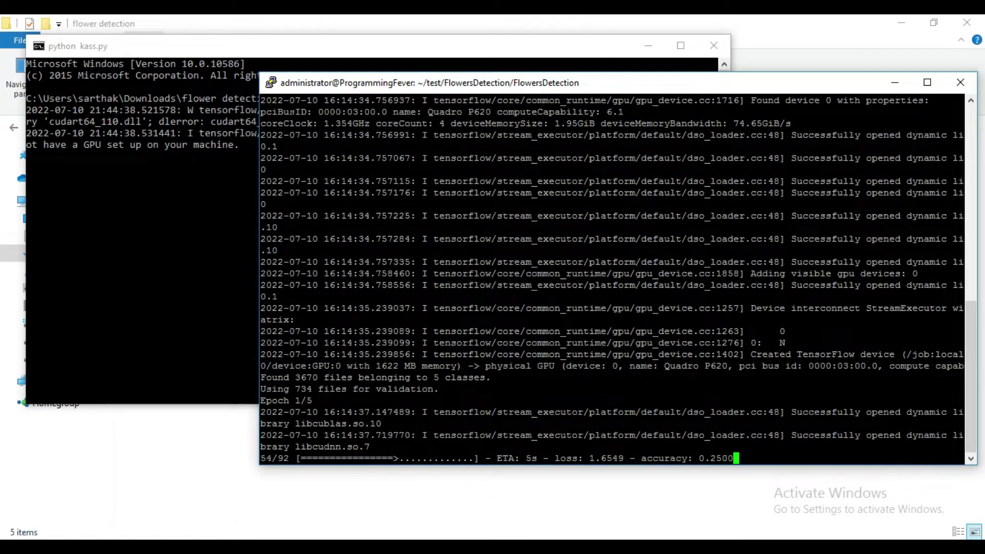
{"action": "left_click_drag", "start_coordinate": [260, 76], "coordinate": [334, 96]}
{"action": "left_click", "coordinate": [165, 47]}
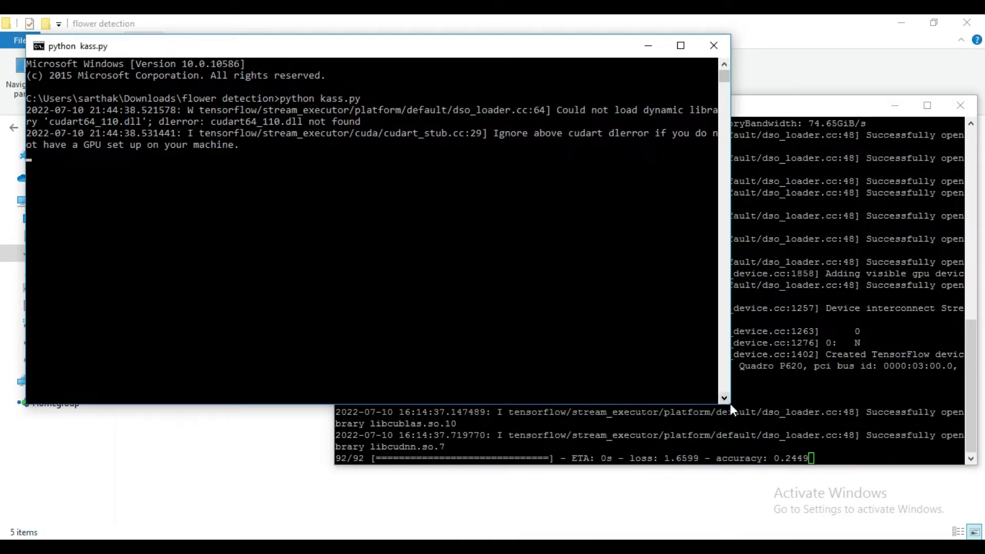
{"action": "left_click", "coordinate": [482, 49]}
{"action": "left_click", "coordinate": [750, 112]}
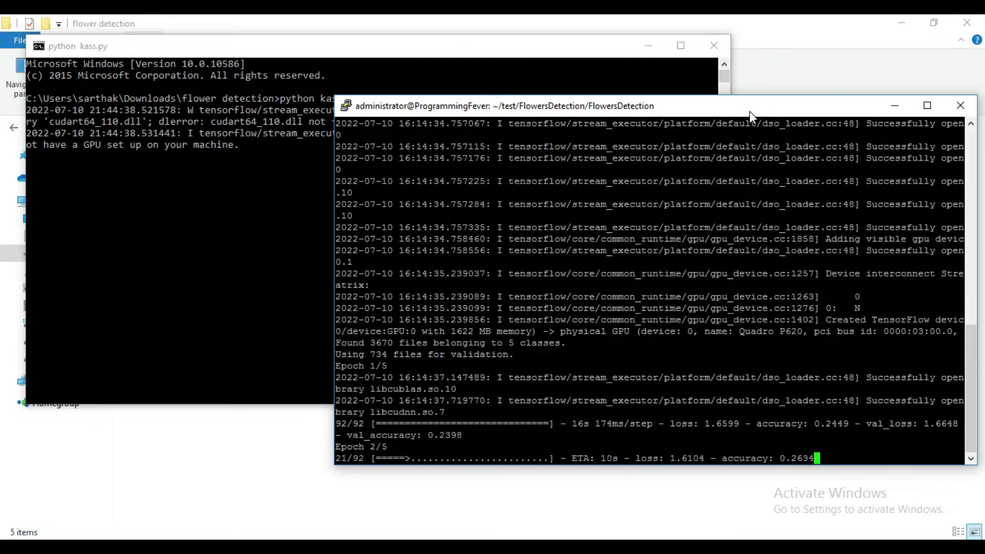